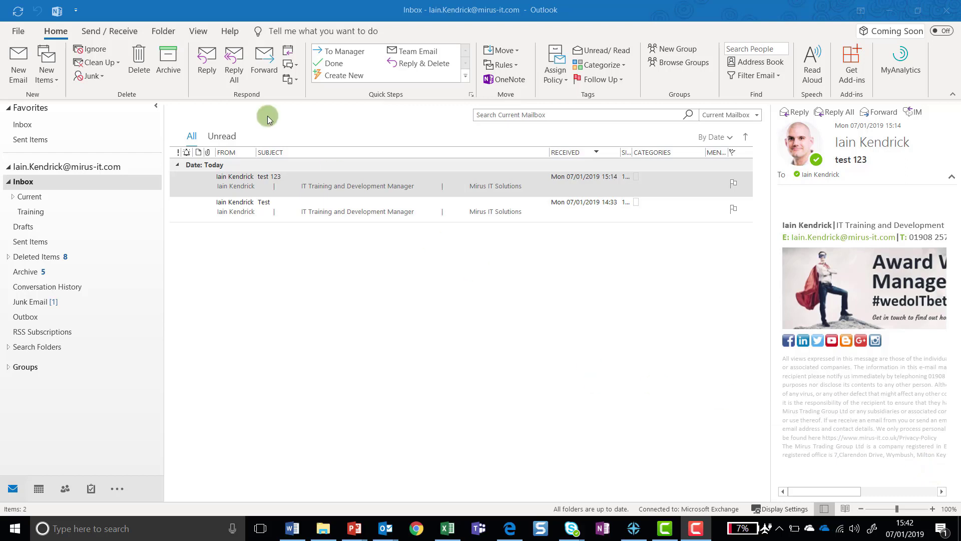
Select the test 123 message and look over its context-menu actions without choosing one
click(57, 33)
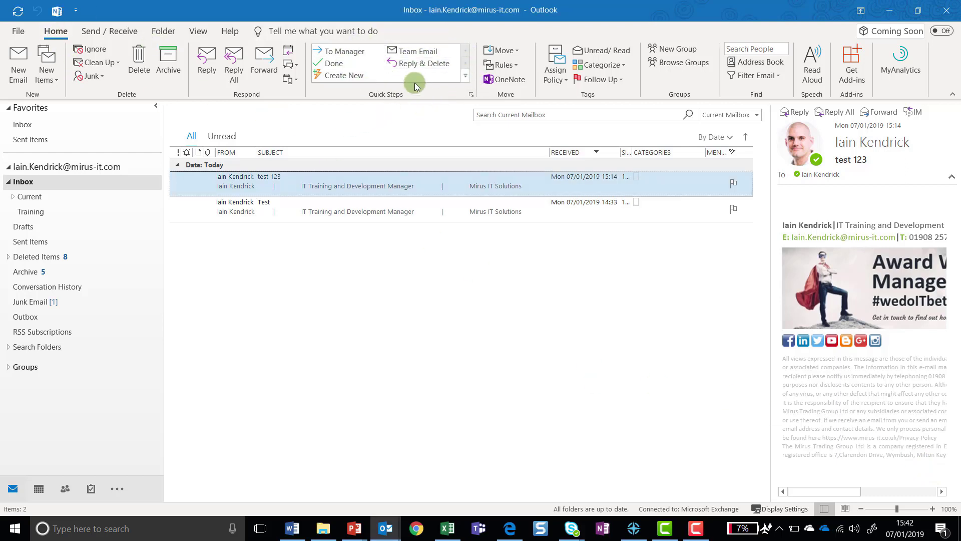
right_click(353, 178)
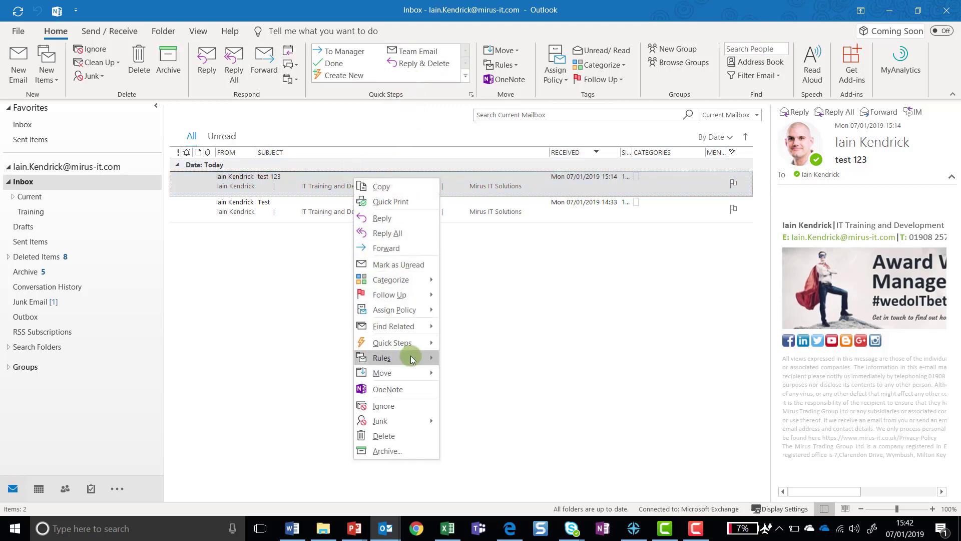
mouse_move(410, 343)
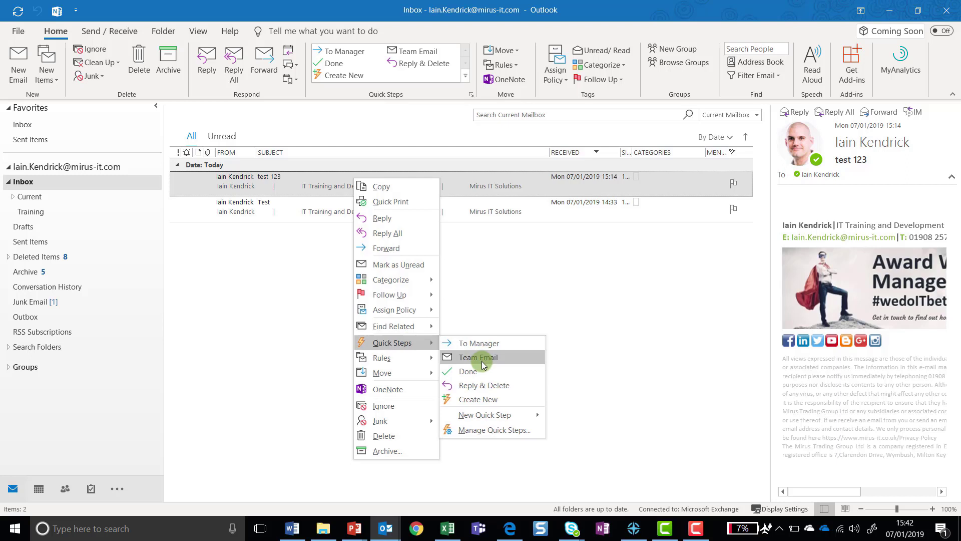
click(551, 304)
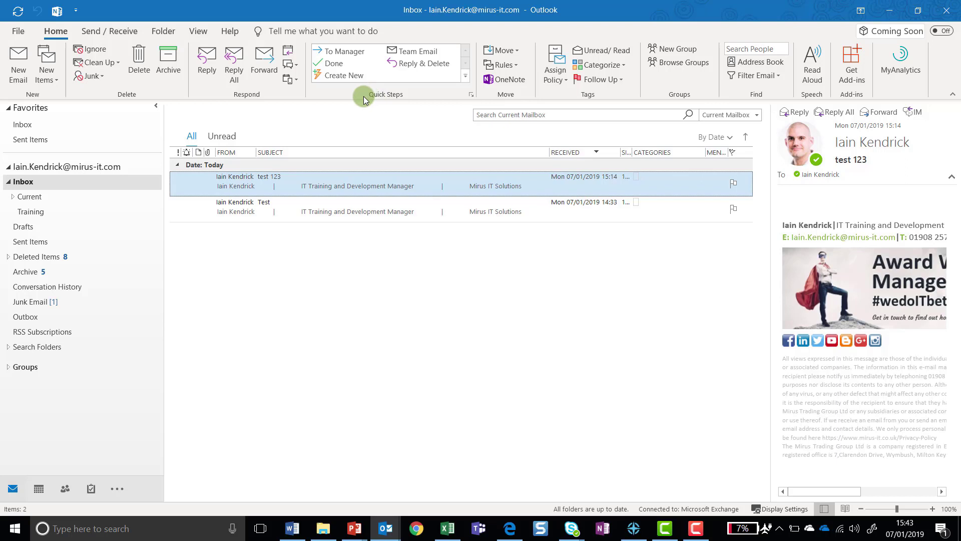
Create a new quick step named 'Move to Training' and bring up its action choices
click(346, 76)
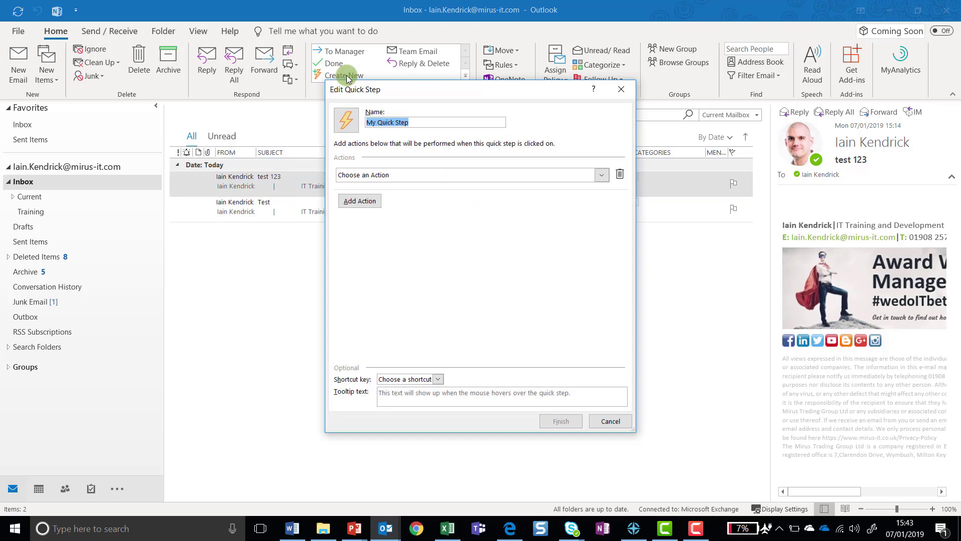
click(429, 123)
drag(429, 123, 321, 117)
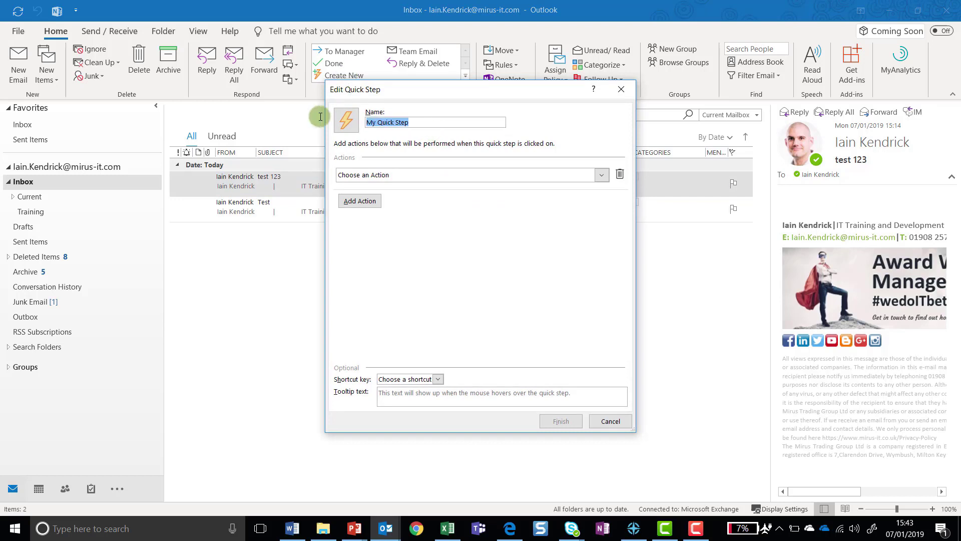
text(Move to Training)
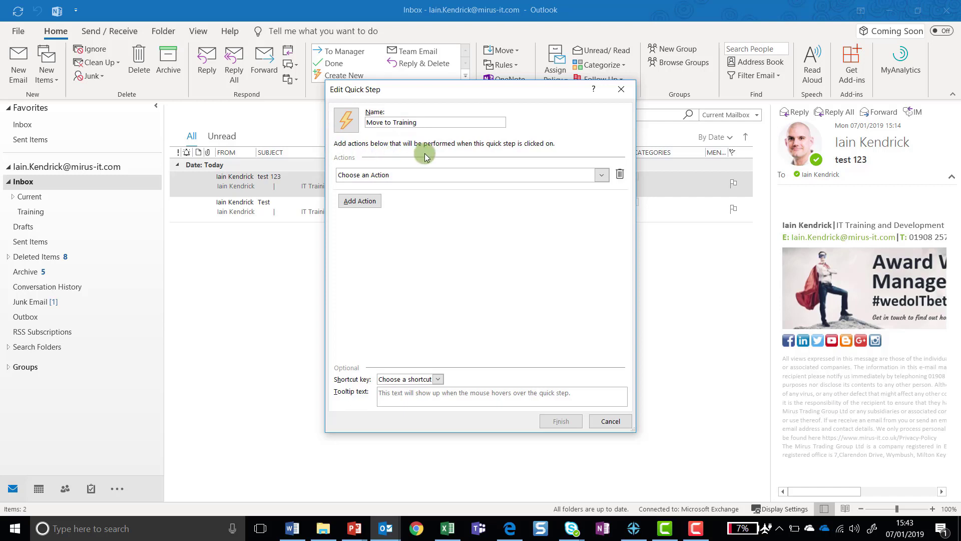
click(602, 178)
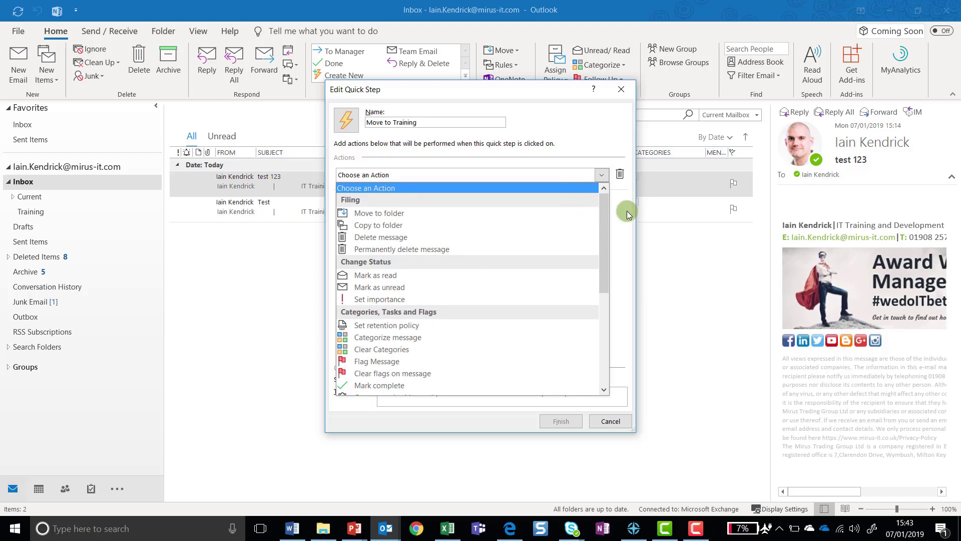
drag(604, 215, 601, 196)
Give Move to Training a Move to folder action targeting the Inbox > Training folder
click(391, 217)
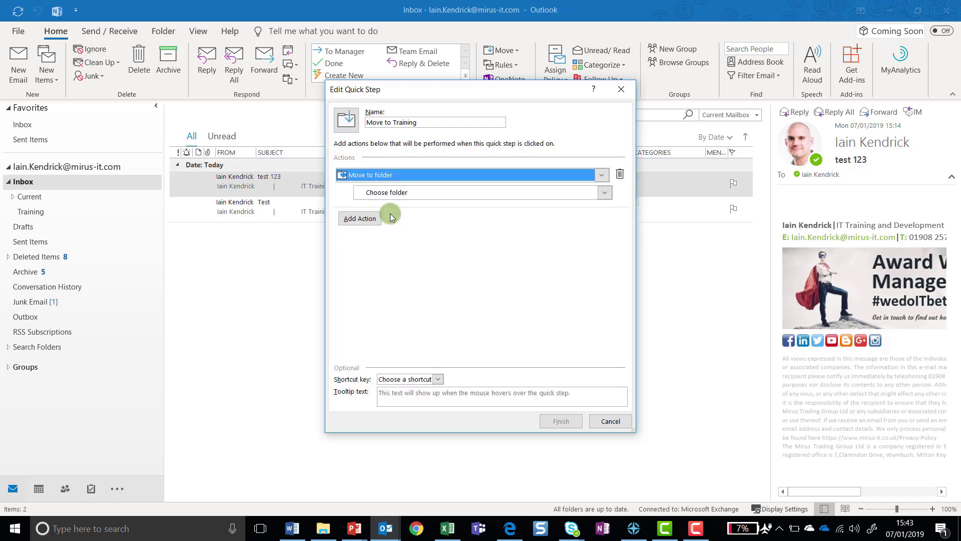
click(606, 195)
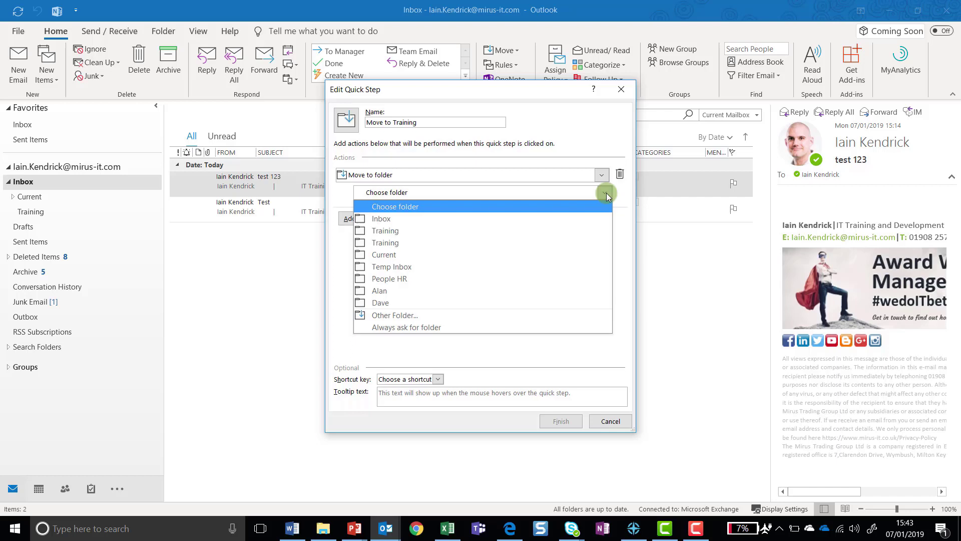
click(455, 315)
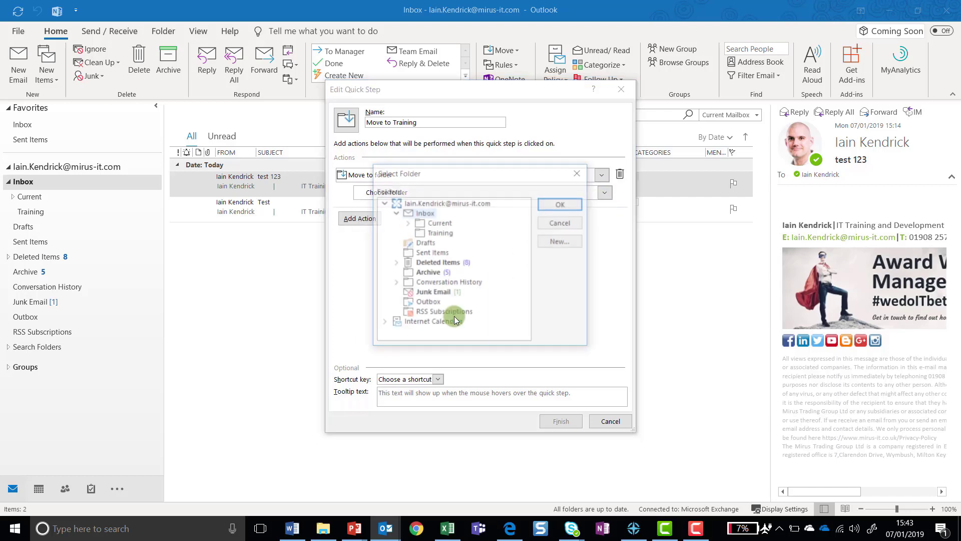
click(440, 233)
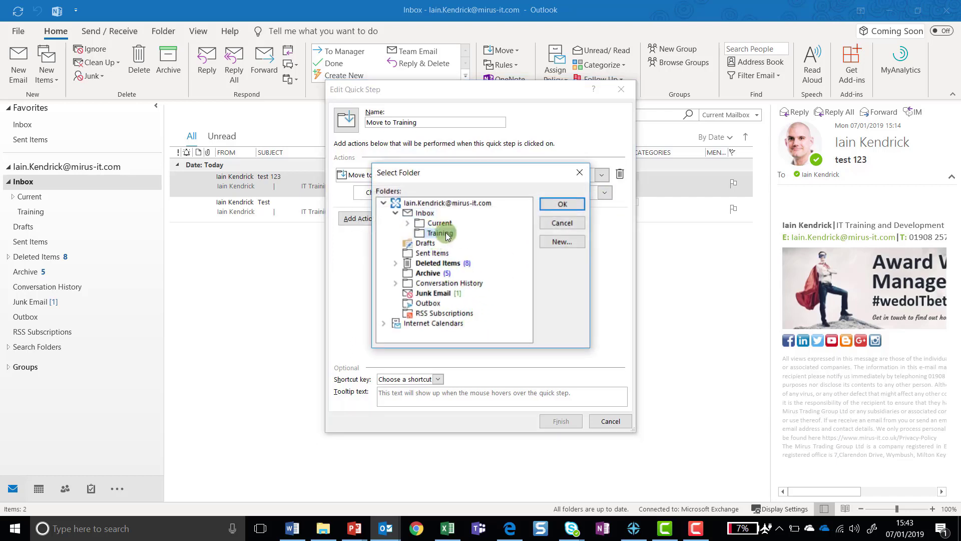
click(558, 204)
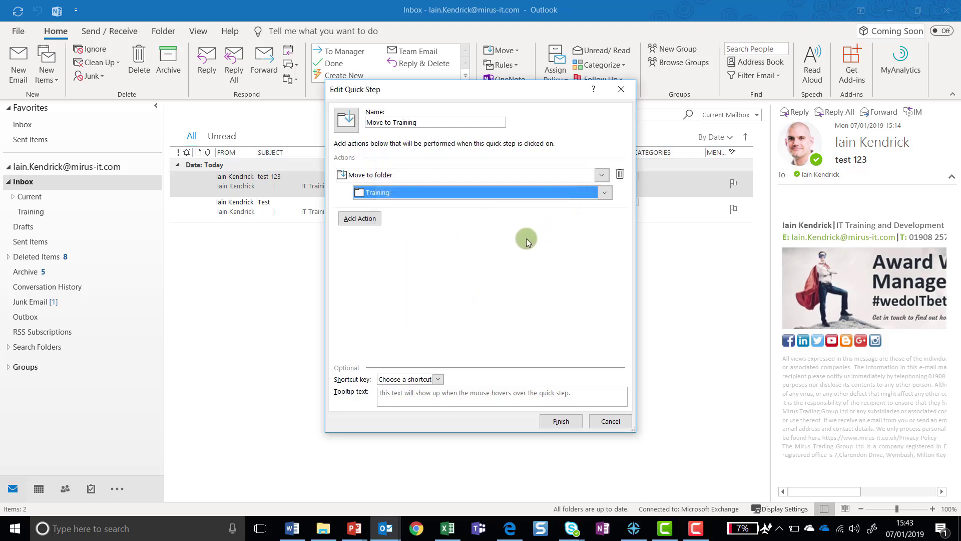
Save the Move to Training quick step with no shortcut key assigned
click(431, 380)
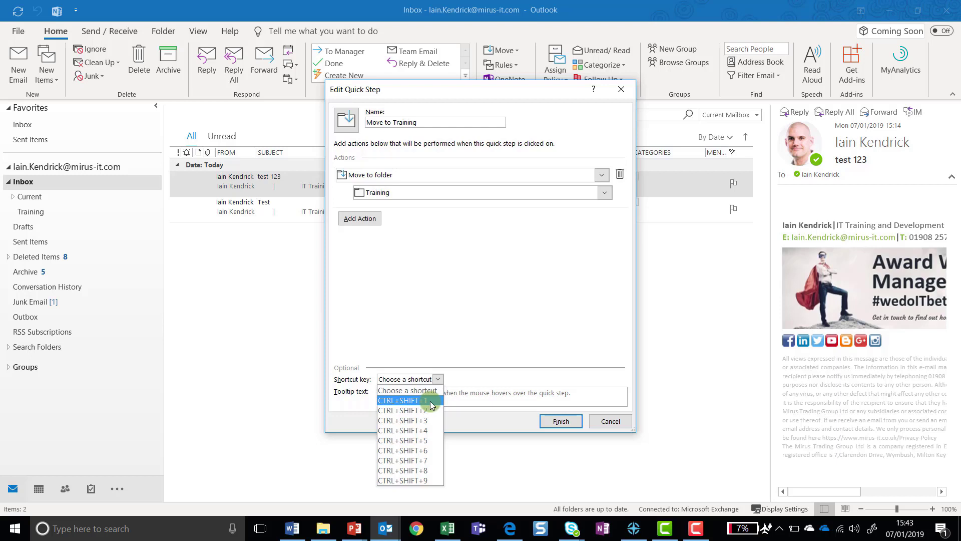
click(484, 326)
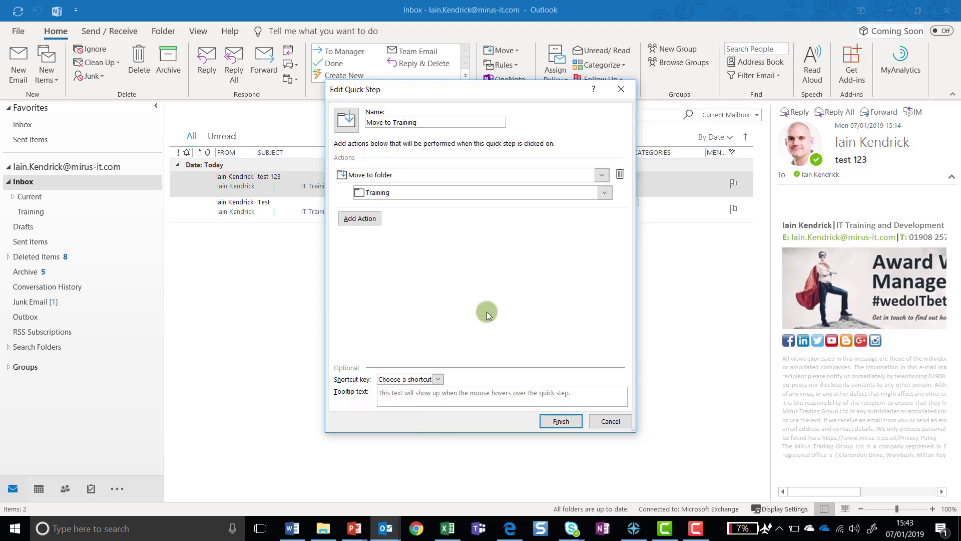
click(555, 425)
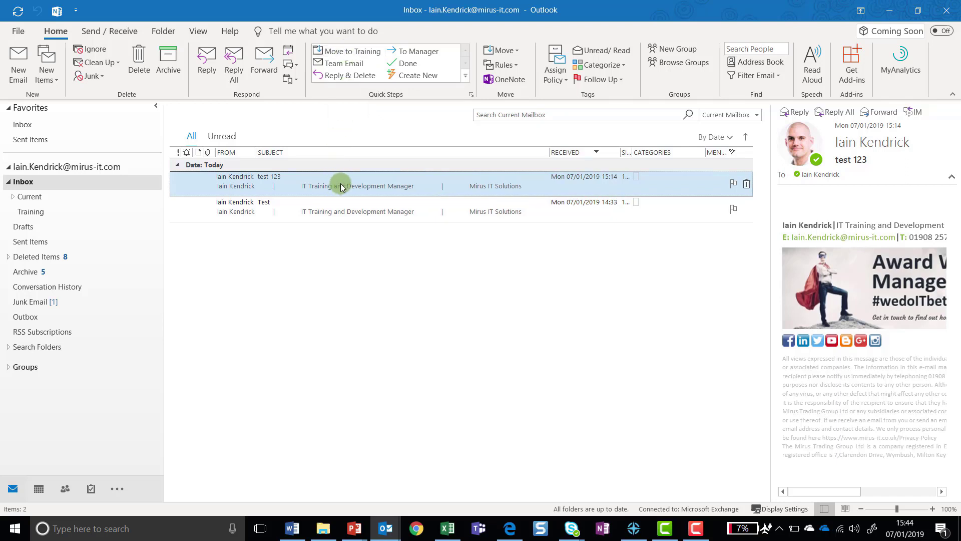
Apply Move to Training to test 123, confirm it landed in Training, and return to Inbox
click(357, 53)
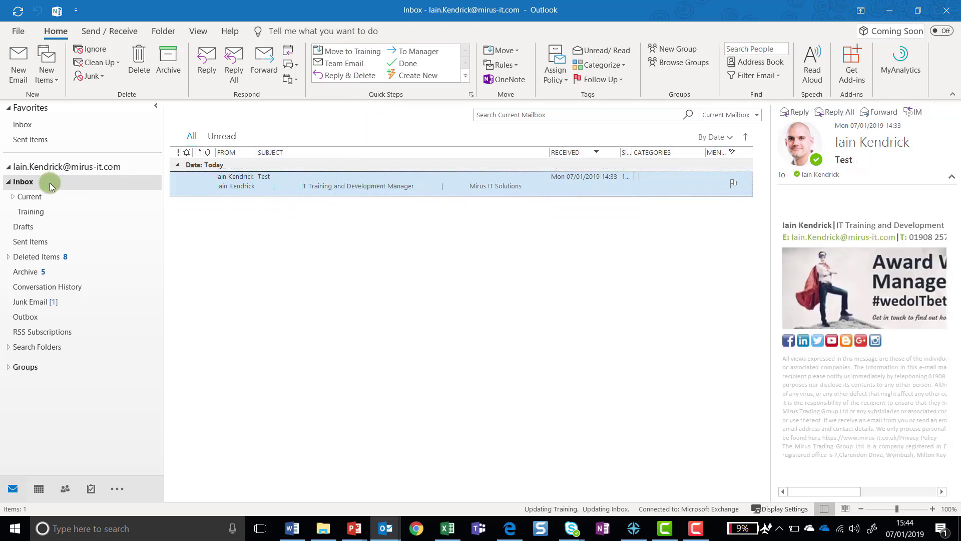
click(38, 214)
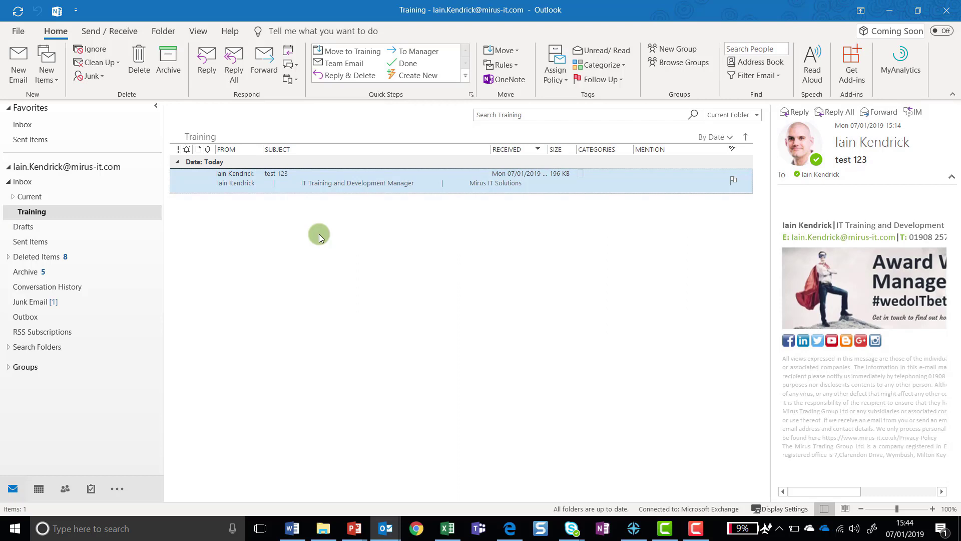
key(ctrl+shift+i)
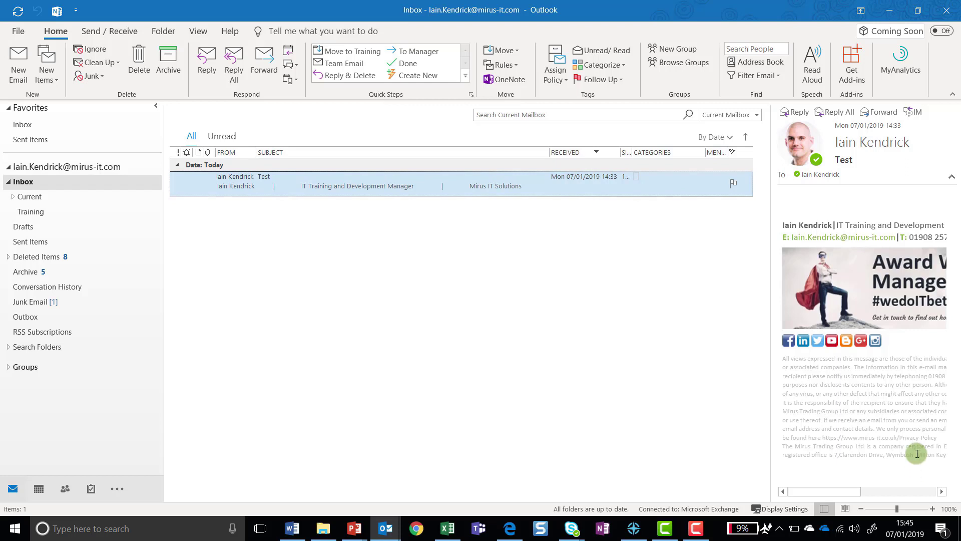
Start a quick step named 'Move and email' whose first action is Move to folder
click(435, 76)
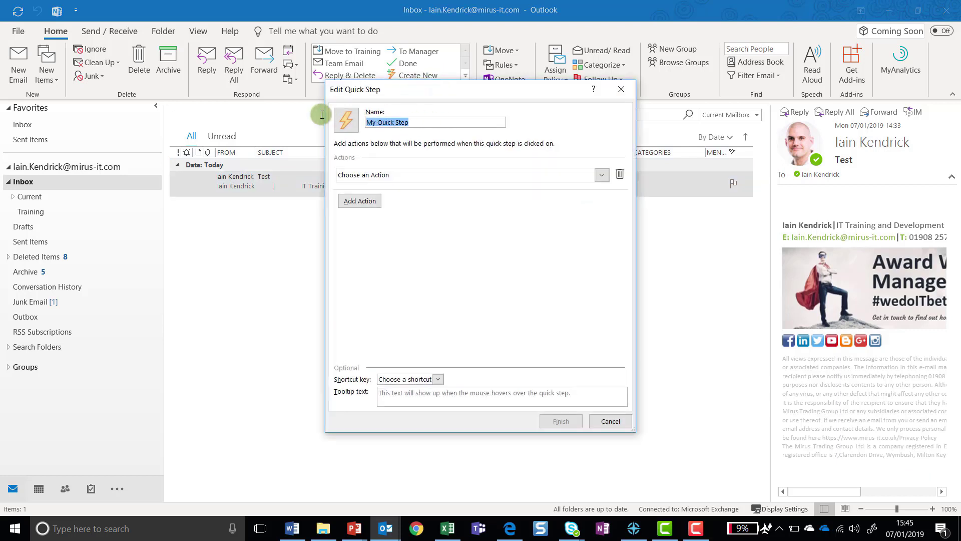
text(Move and email)
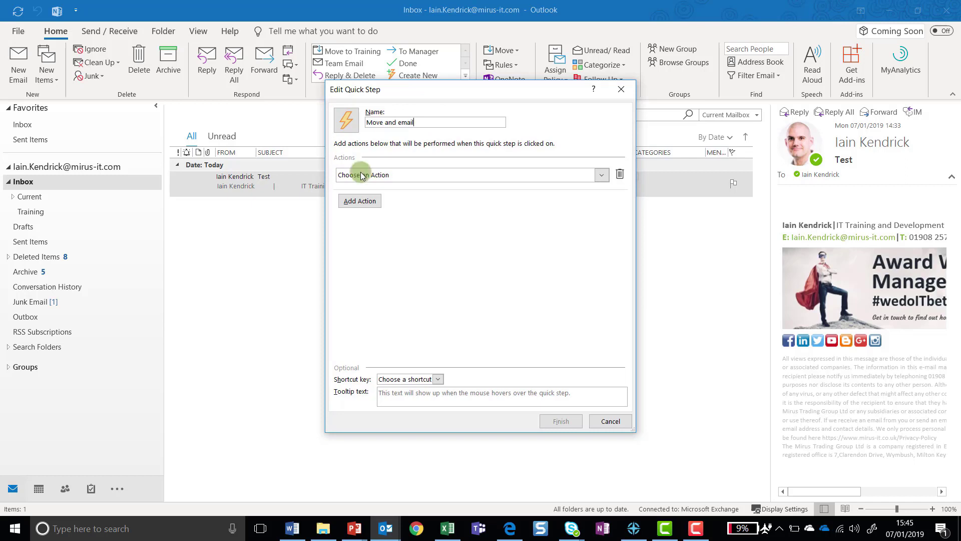
click(527, 179)
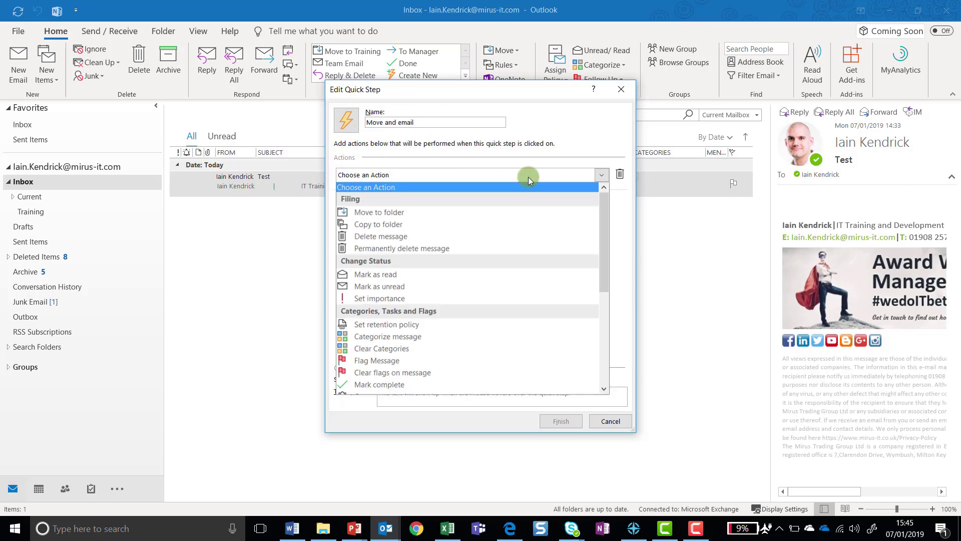
click(429, 215)
click(419, 194)
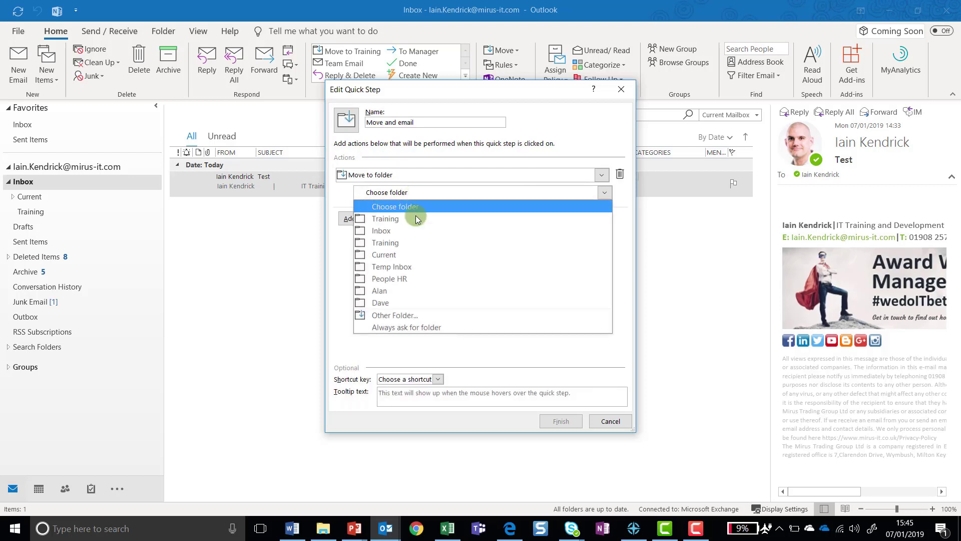
Set the move destination to the Training folder and add a second, empty action
click(405, 317)
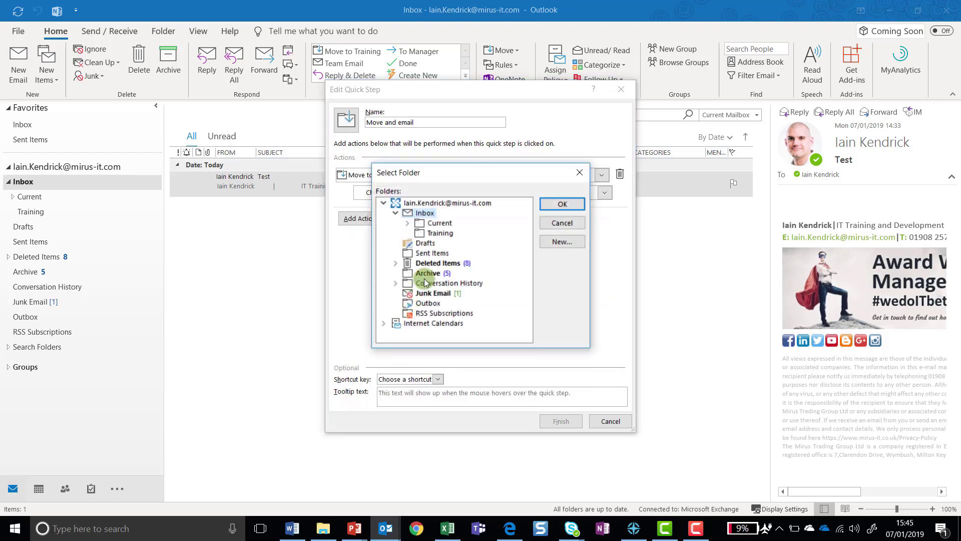
click(434, 233)
click(562, 204)
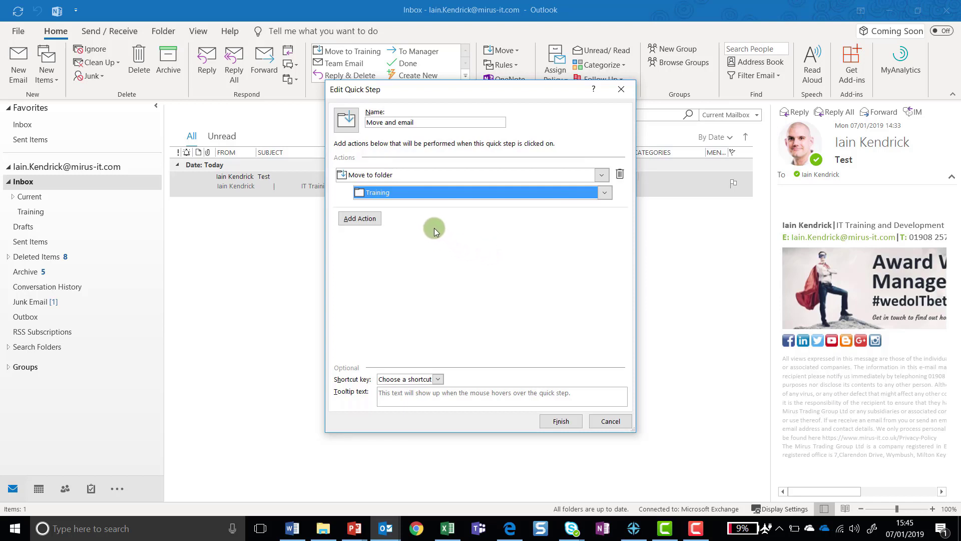
click(365, 219)
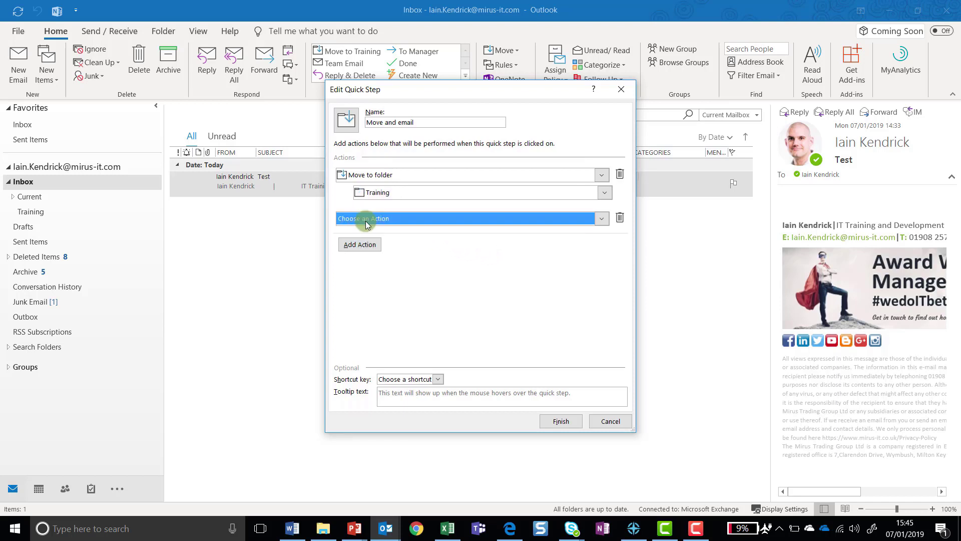
click(600, 219)
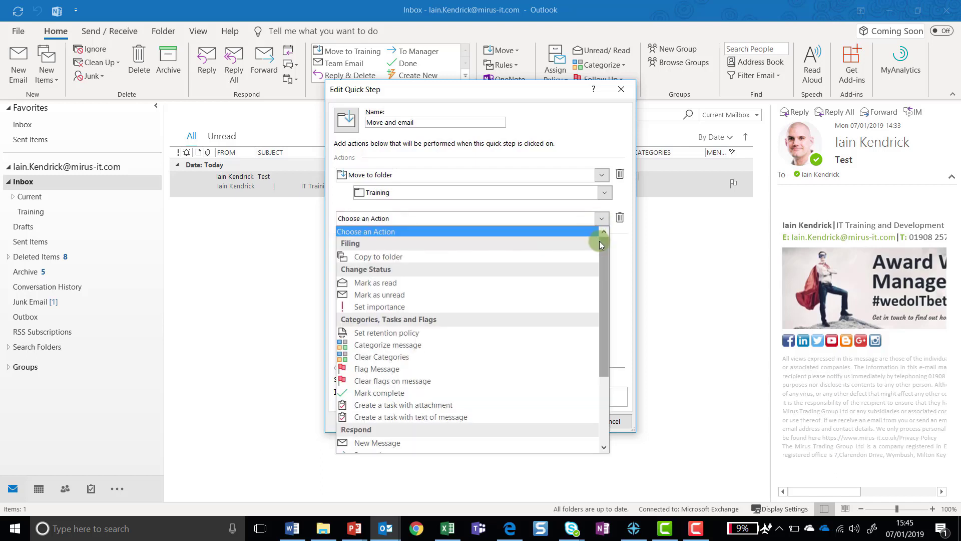
Make the second action Forward, addressed to two colleagues chosen from autocomplete suggestions
drag(607, 248, 602, 300)
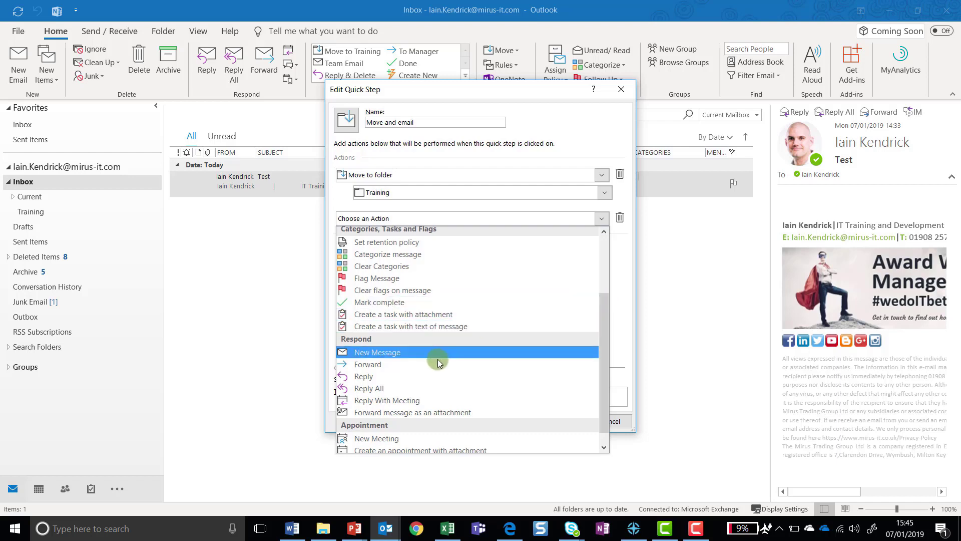
click(416, 365)
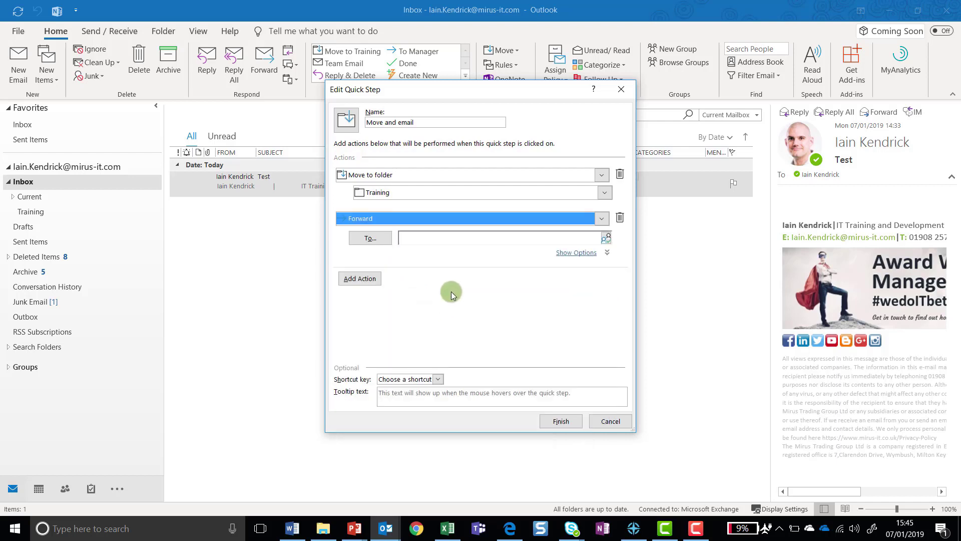
click(436, 241)
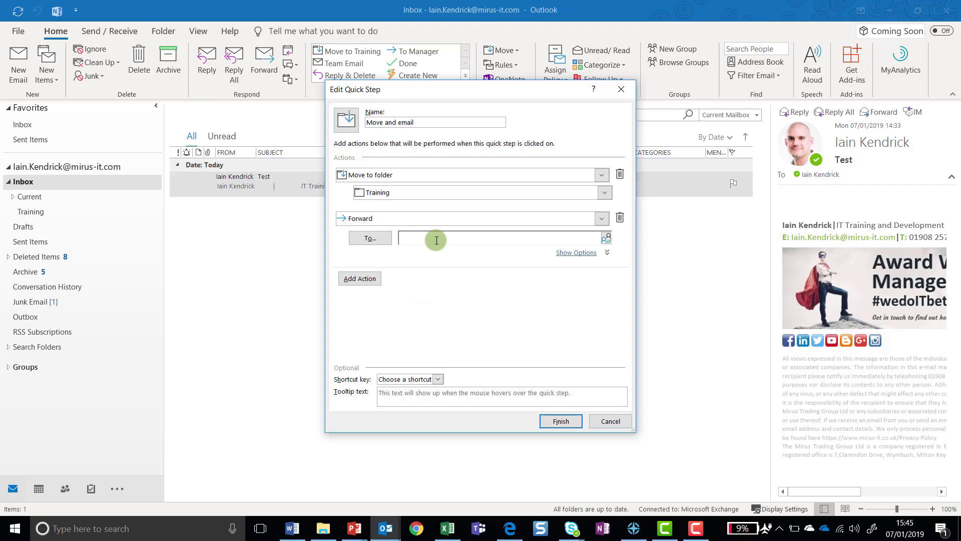
text(tom)
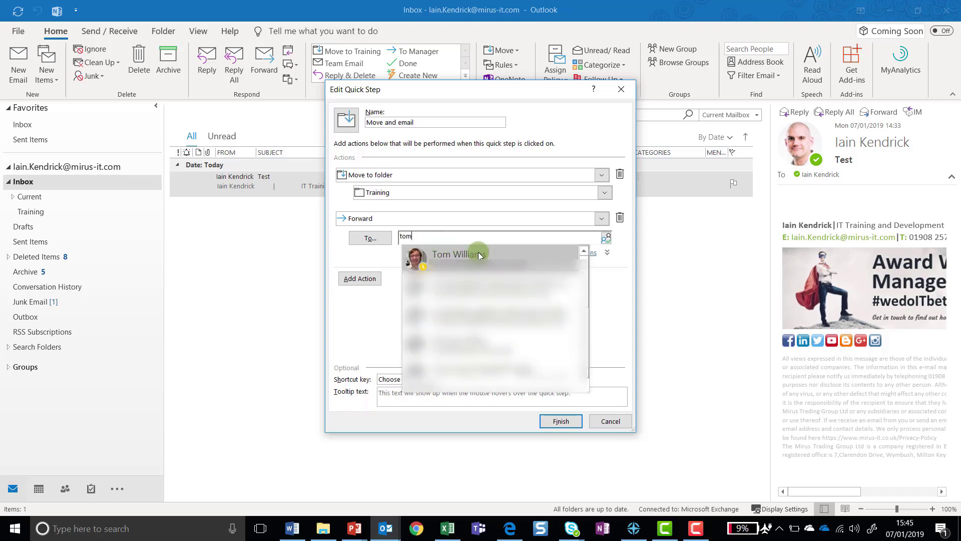
click(480, 255)
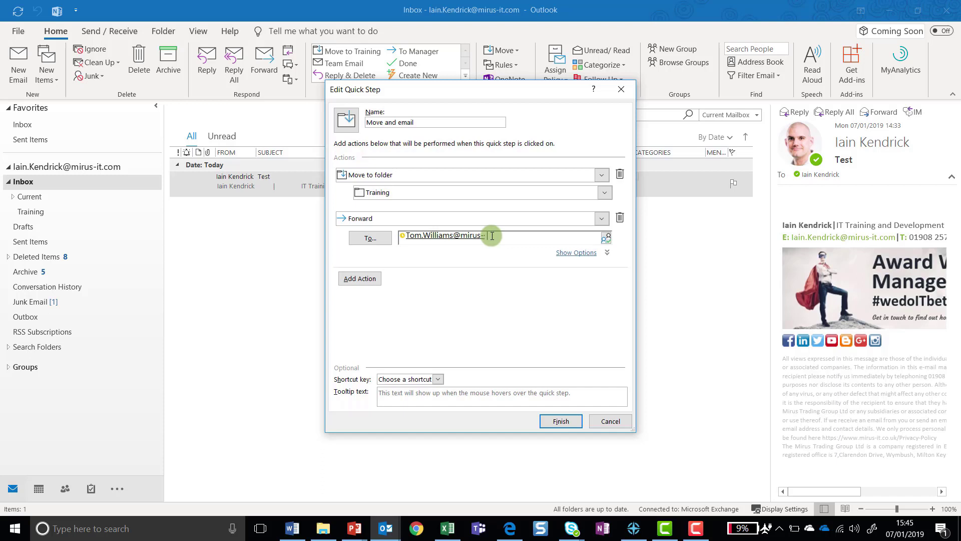
text(sarah)
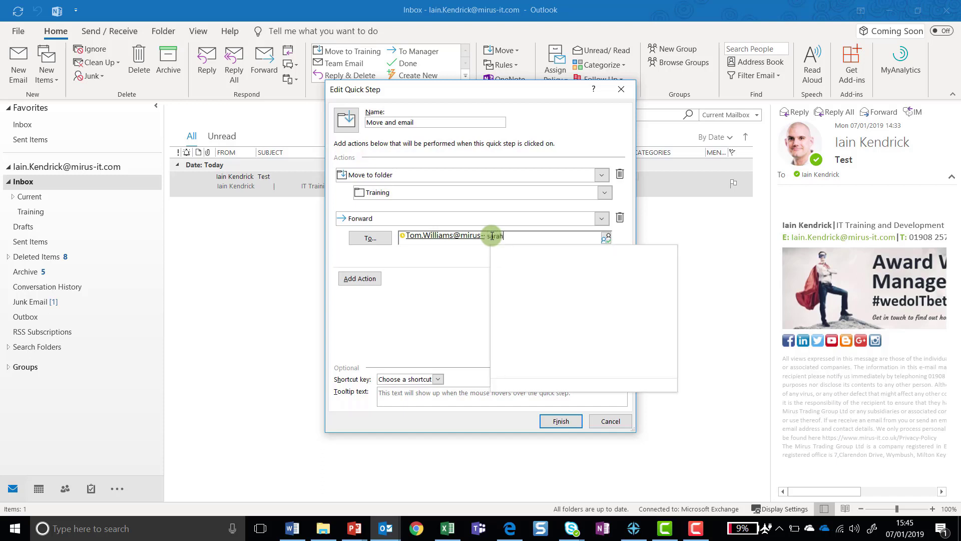
click(563, 265)
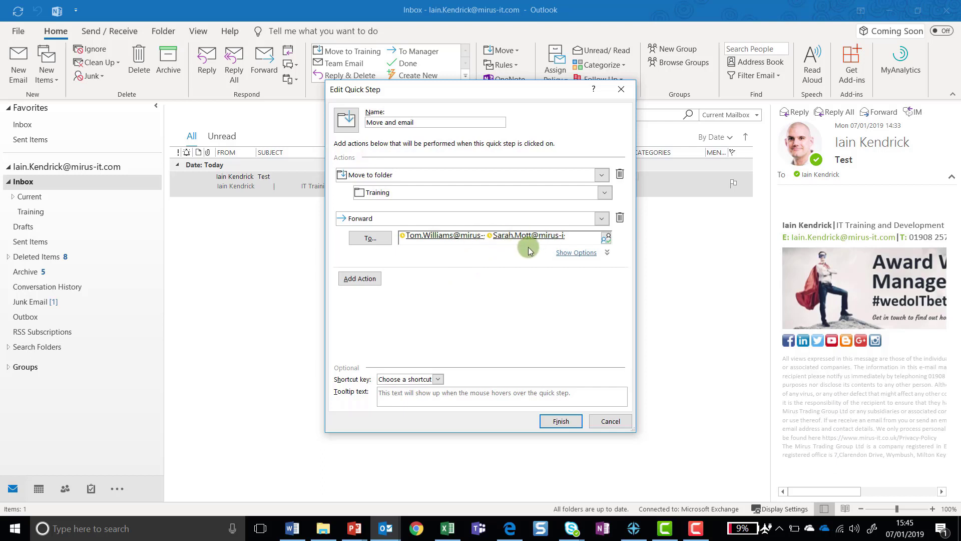
Save Move and email, then run it on the Test message from its context menu
click(559, 422)
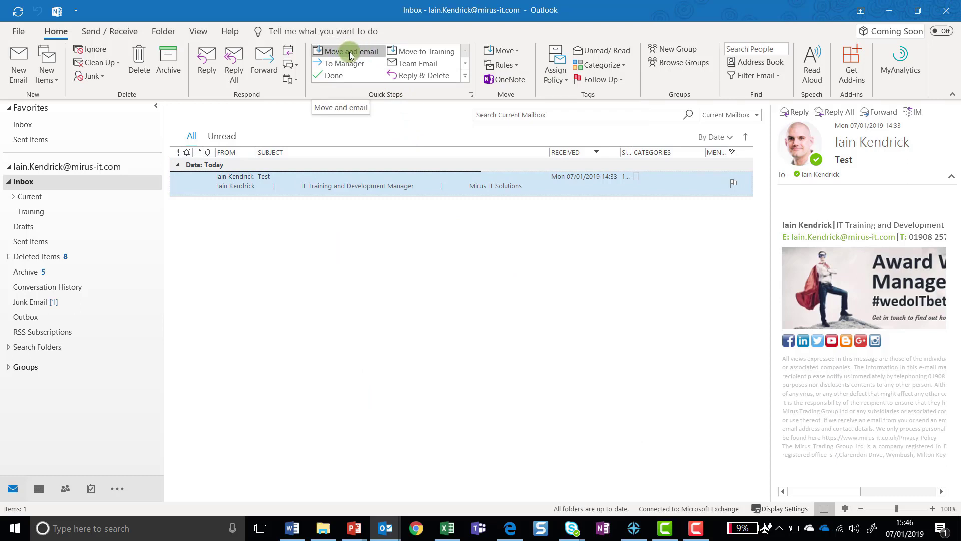
right_click(329, 189)
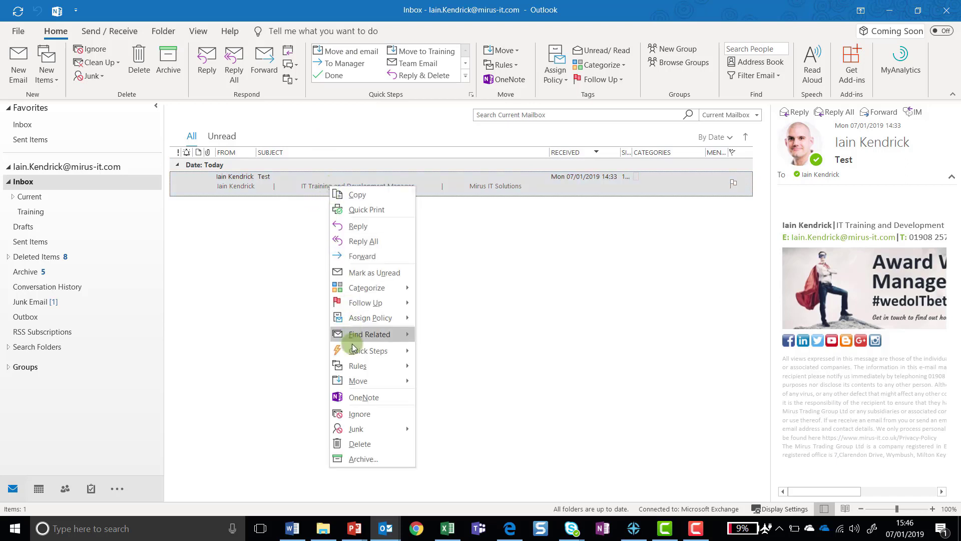
mouse_move(361, 351)
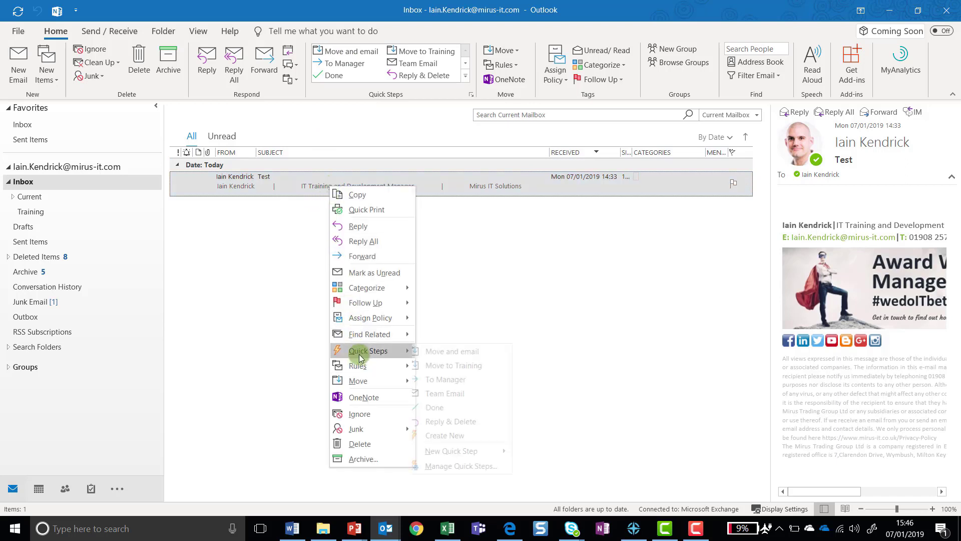
click(460, 352)
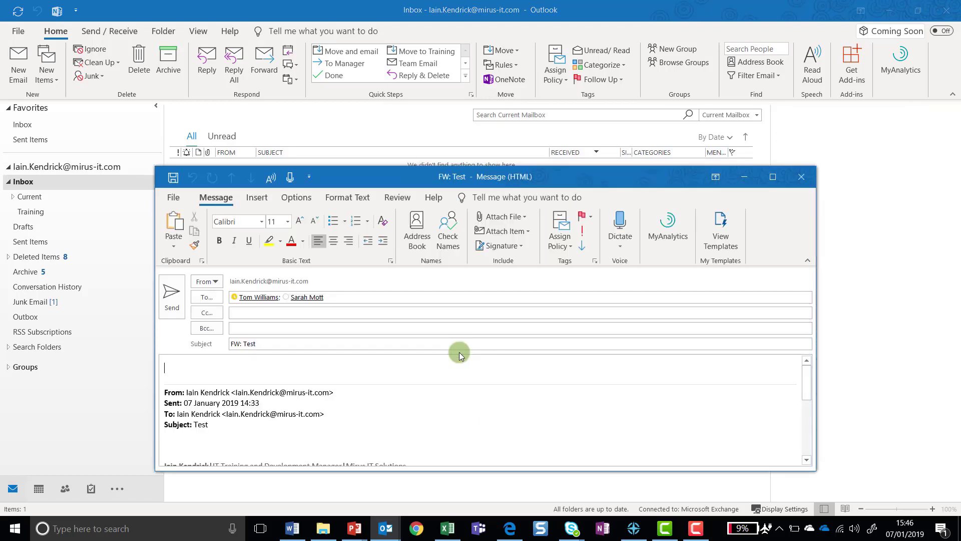
Try the Bcc field and recipient contact card, then close the FW: Test forward
click(536, 328)
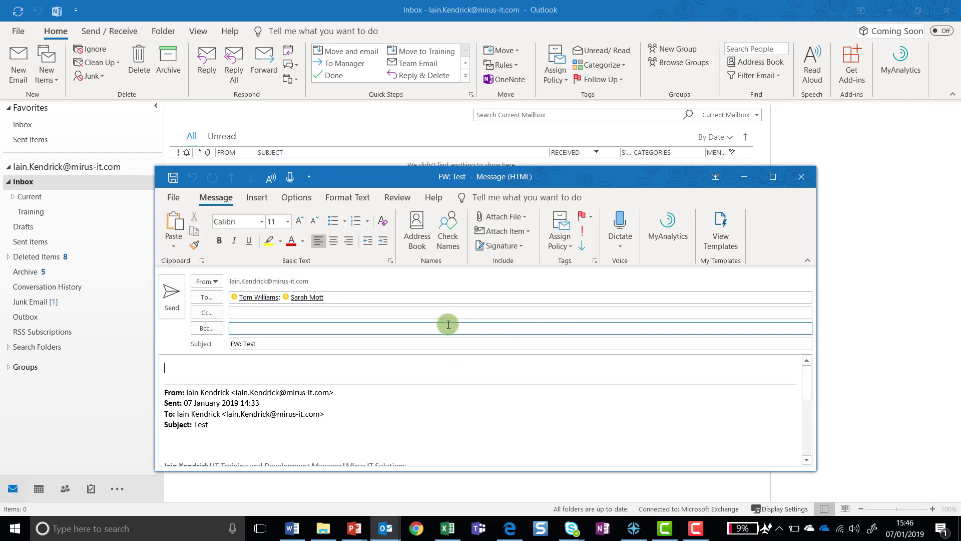
mouse_move(259, 297)
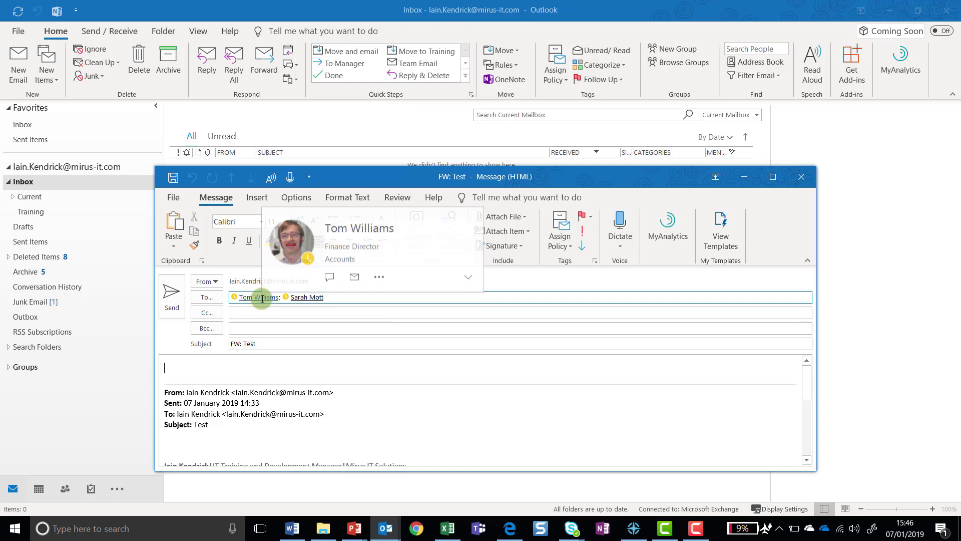
click(311, 323)
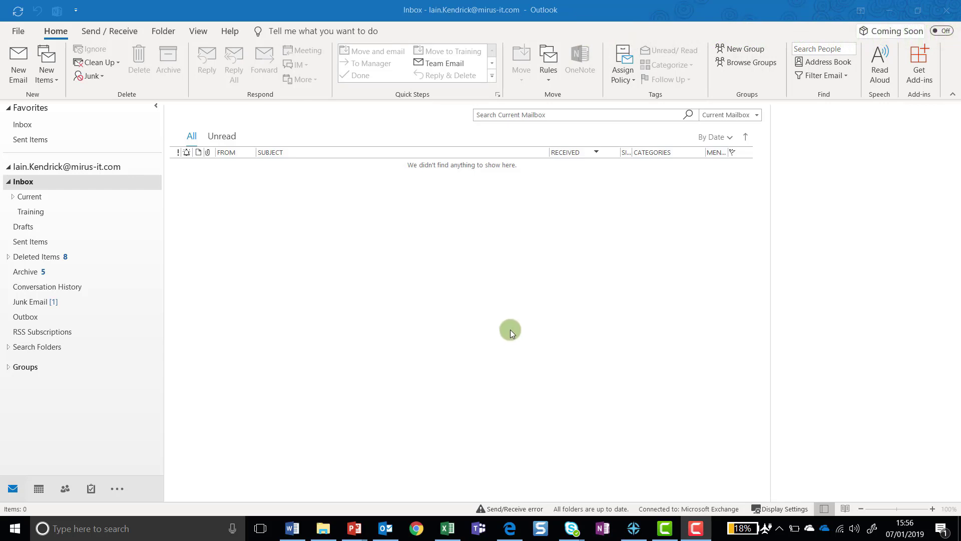
Start a new email and attach the recent file OneDrive - Script.docx from Insert
click(599, 10)
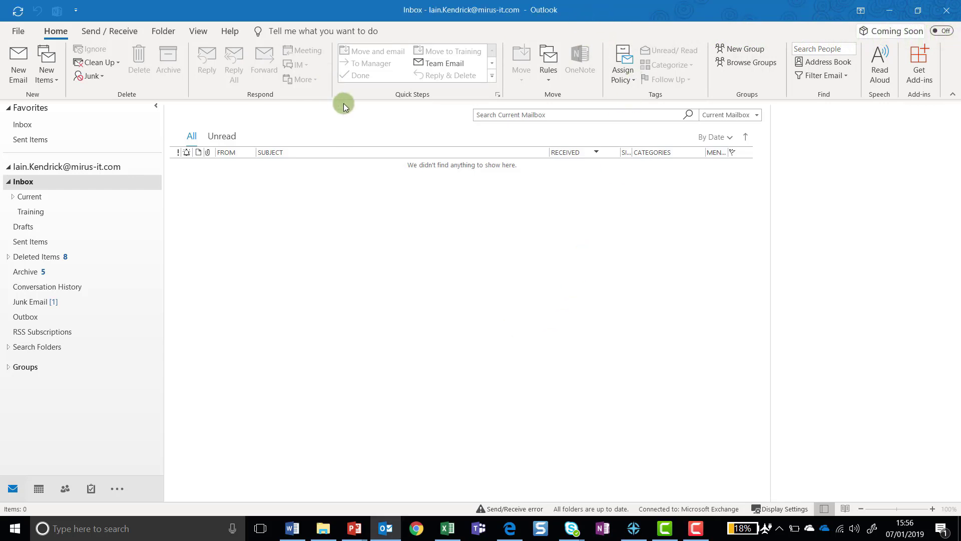
click(22, 60)
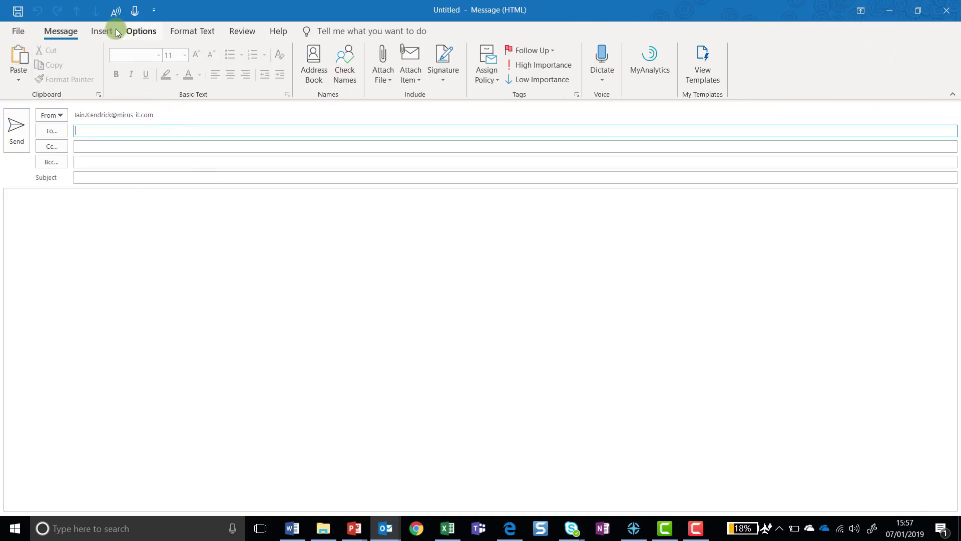
click(106, 32)
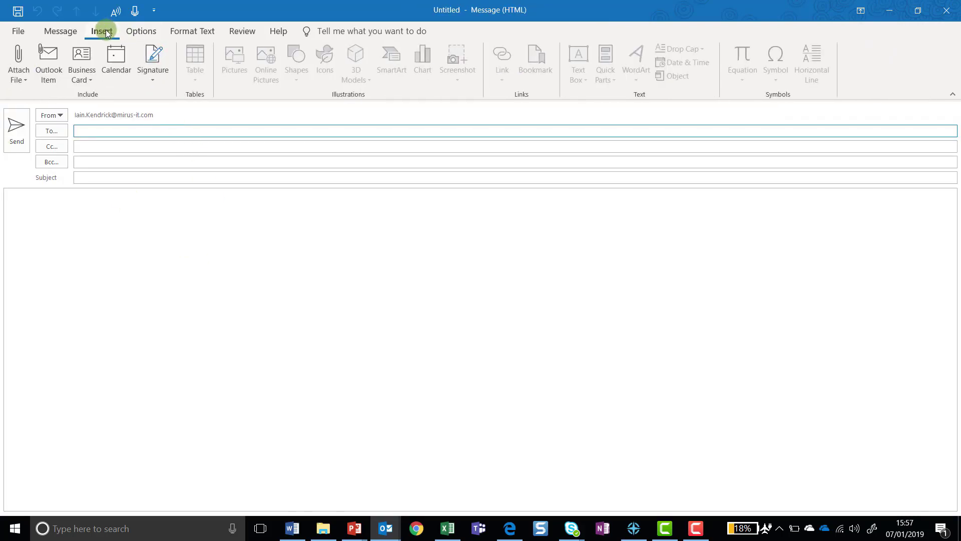
click(23, 76)
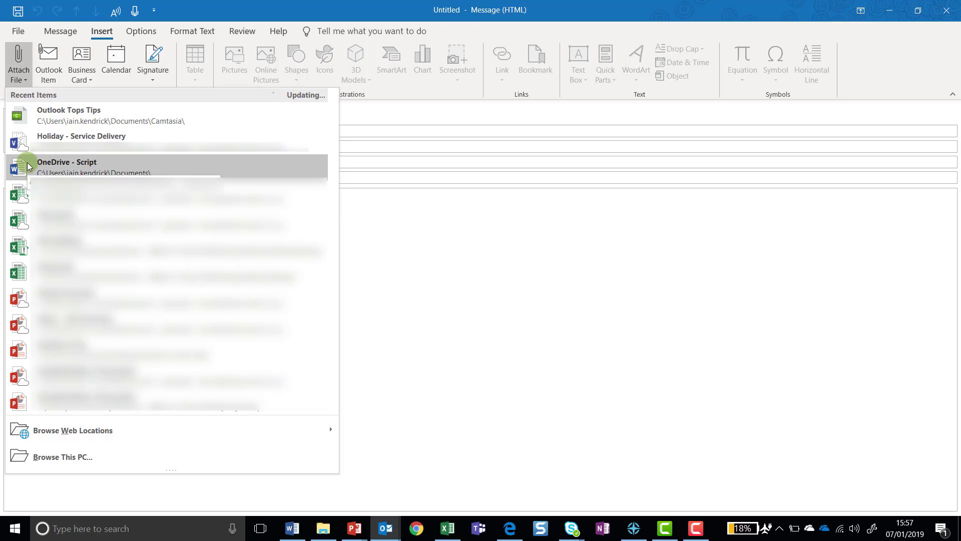
click(55, 171)
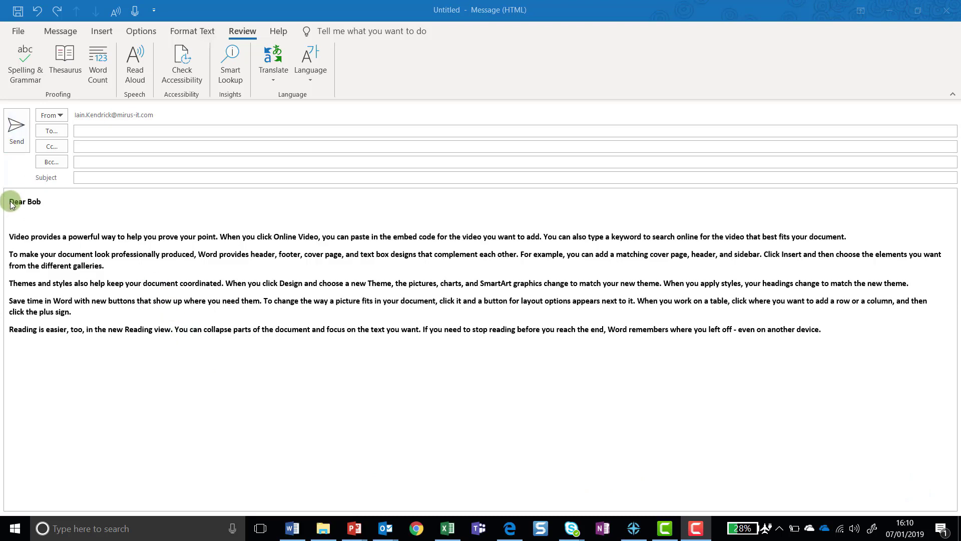
Have Read Aloud speak the selected message body for proofreading, then stop playback
drag(12, 212, 769, 346)
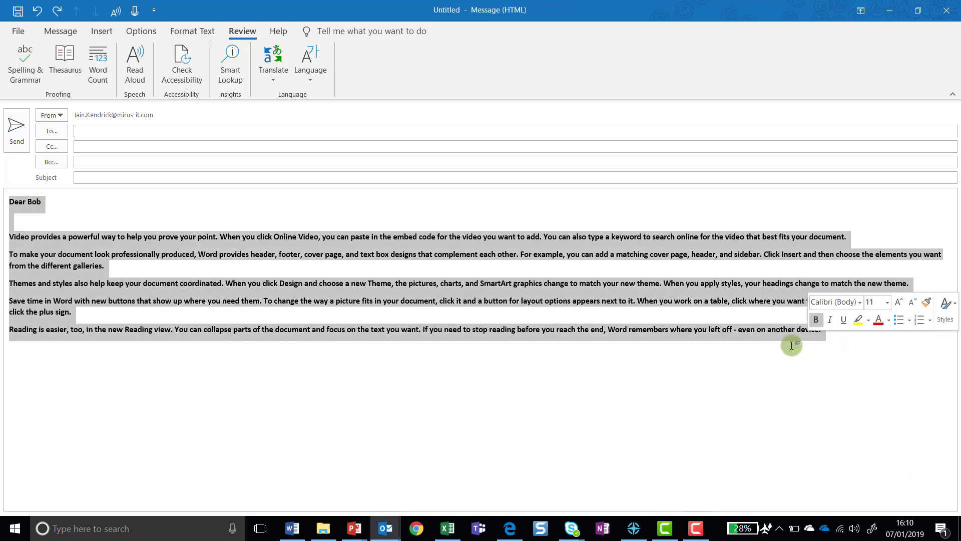
click(135, 75)
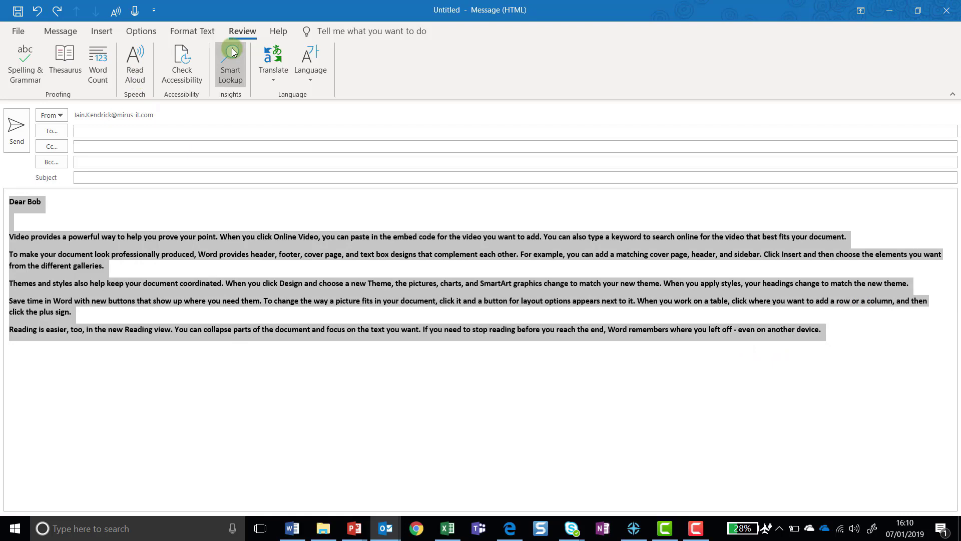
click(126, 69)
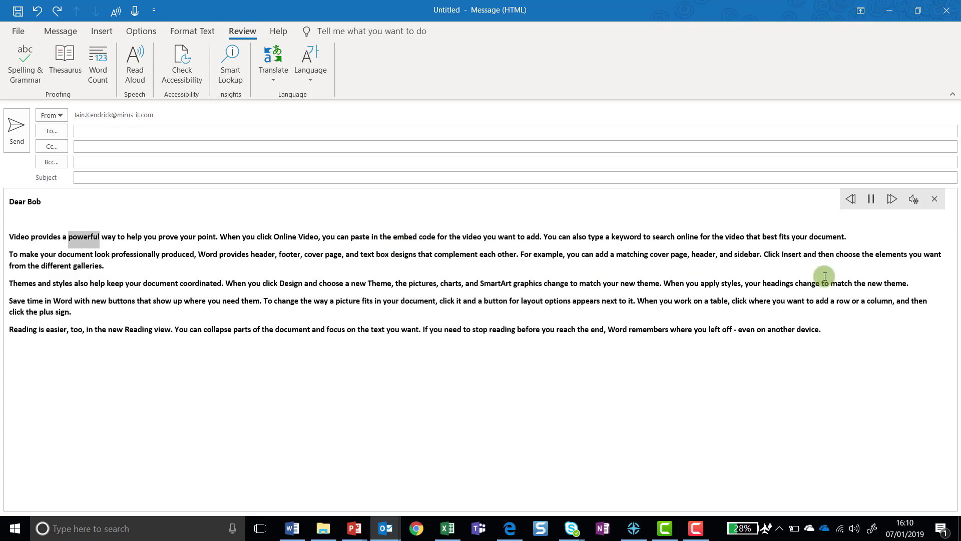
click(871, 199)
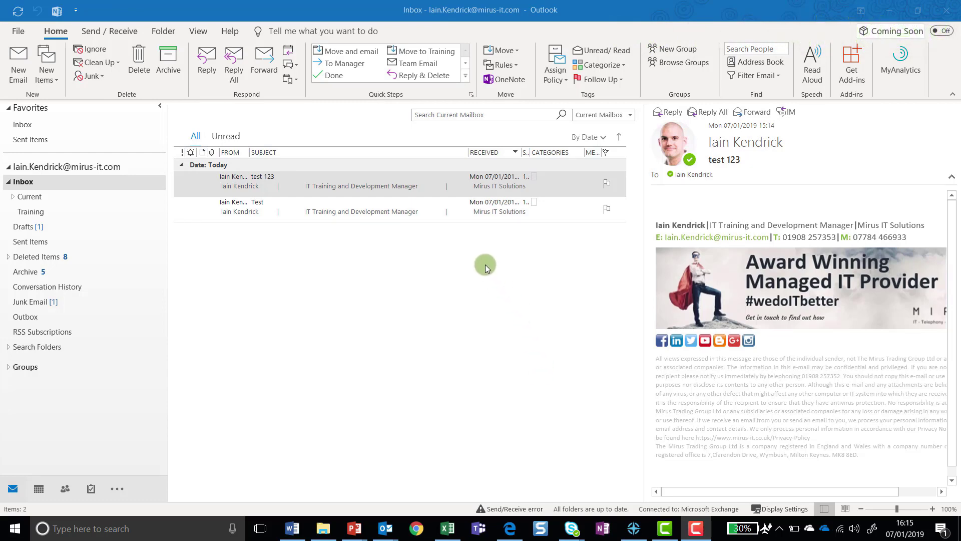
Glance at the 7–11 January work week in Calendar, then return to Mail
click(39, 487)
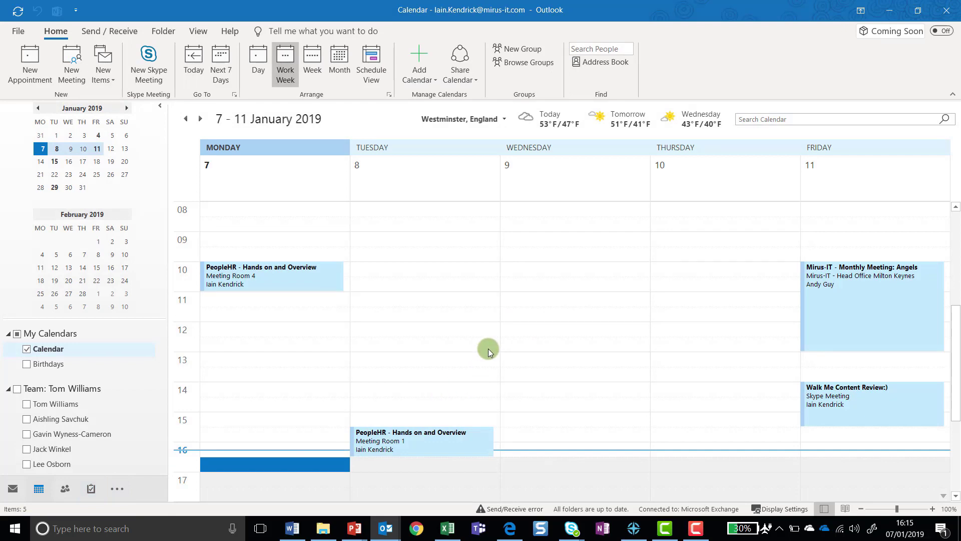
click(15, 489)
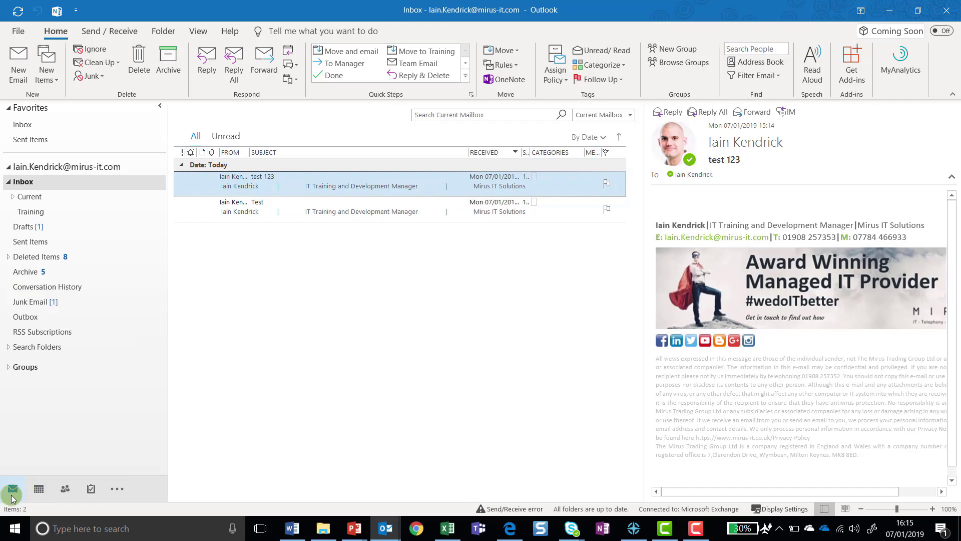
Dock the January 2019 calendar peek as a pane beside the Inbox
right_click(40, 492)
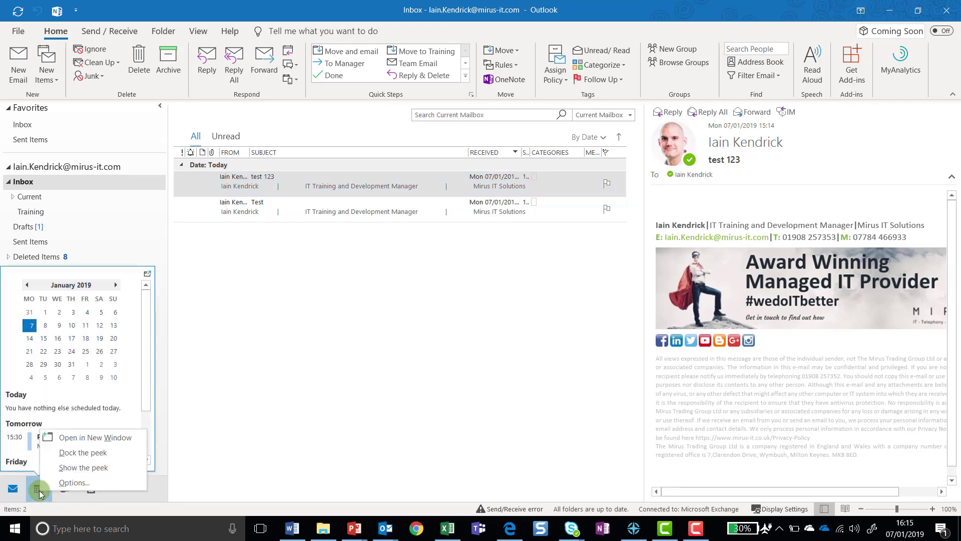
click(67, 452)
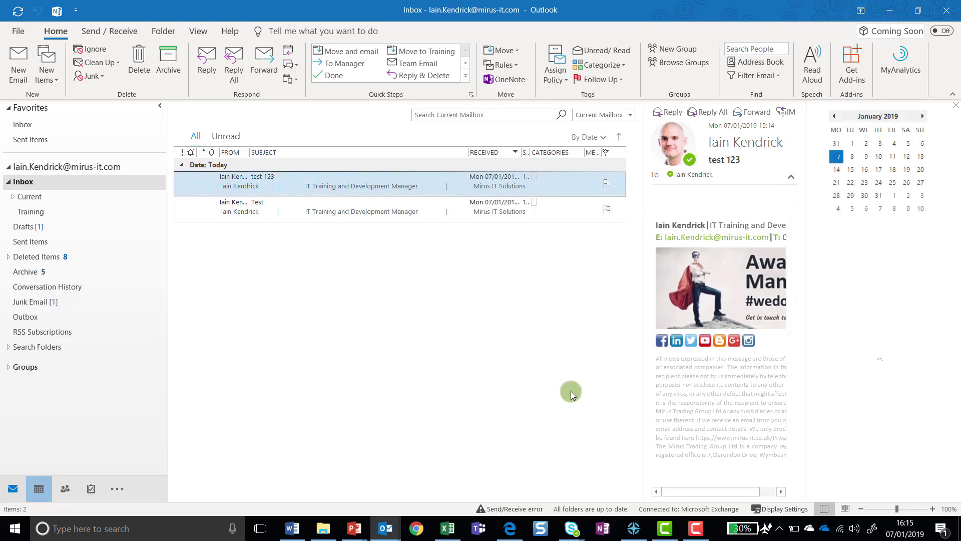